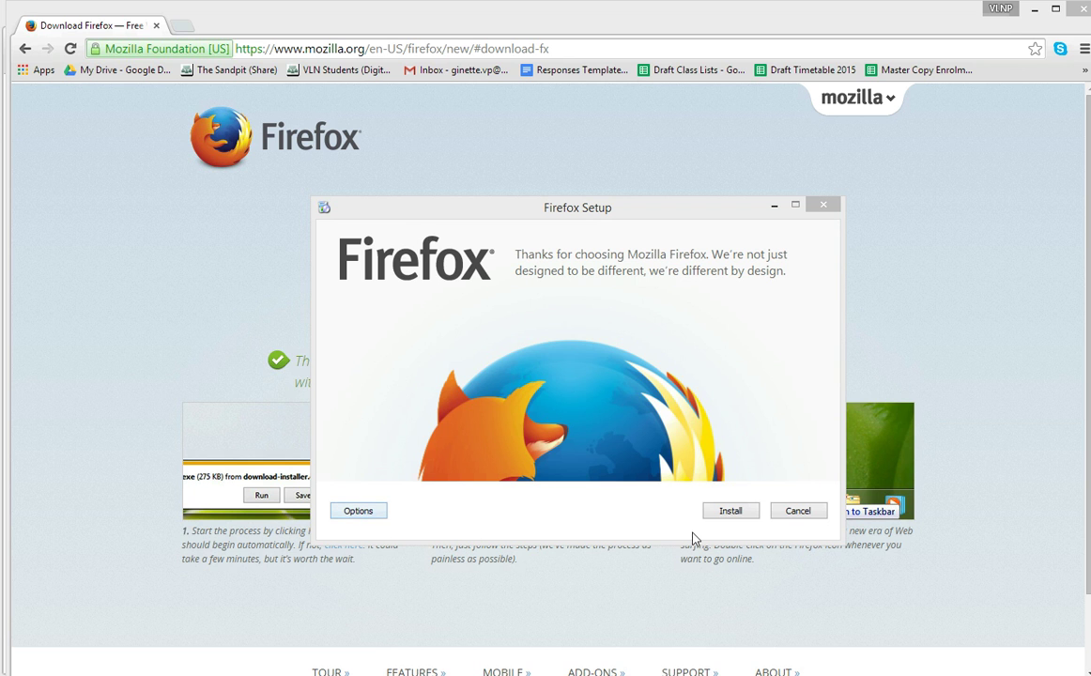
- Install Firefox with the Task bar and Start Menu shortcuts and the sending of installation information to Mozilla turned off
click(358, 516)
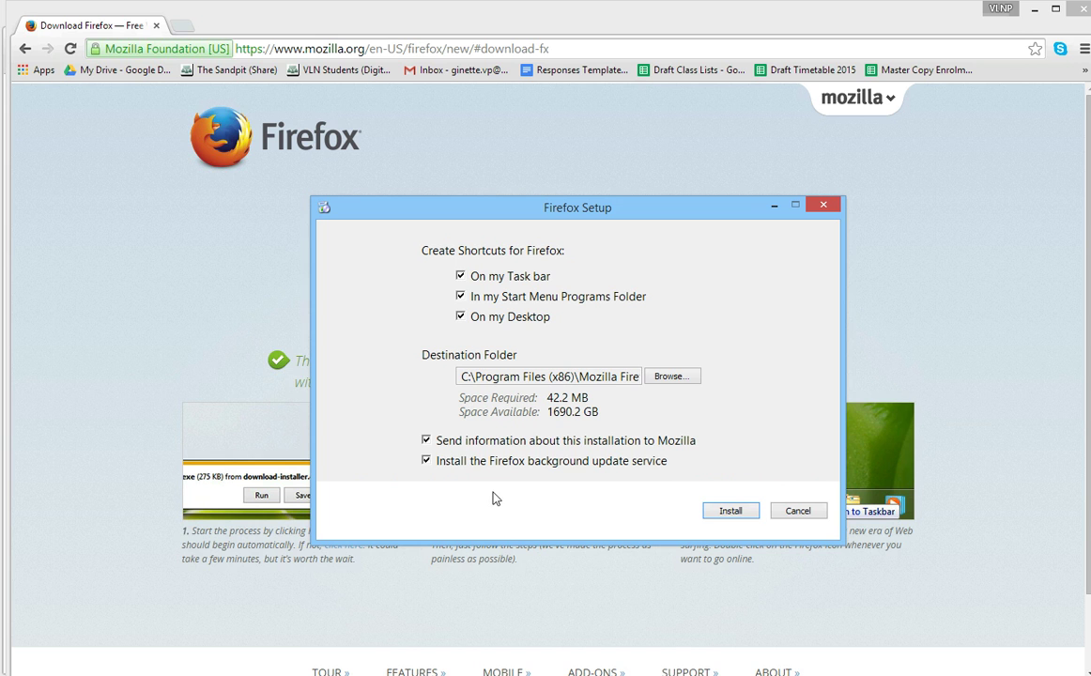
click(426, 440)
click(460, 276)
click(460, 297)
click(738, 518)
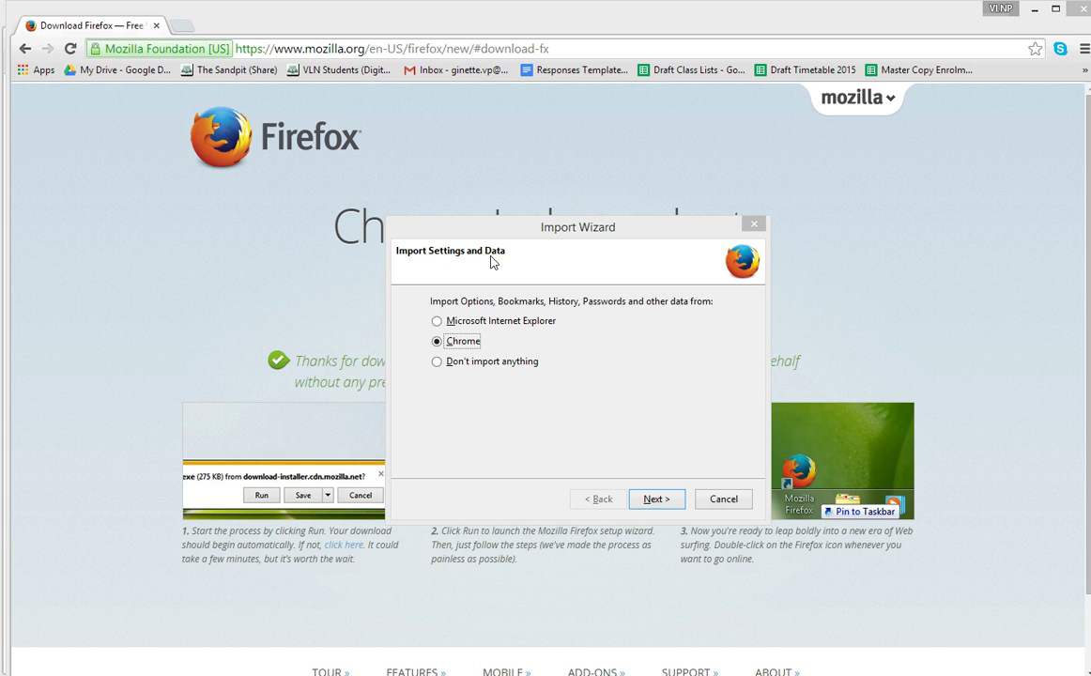
- Finish Firefox's first start without importing anything, and decline making it the default browser
click(438, 364)
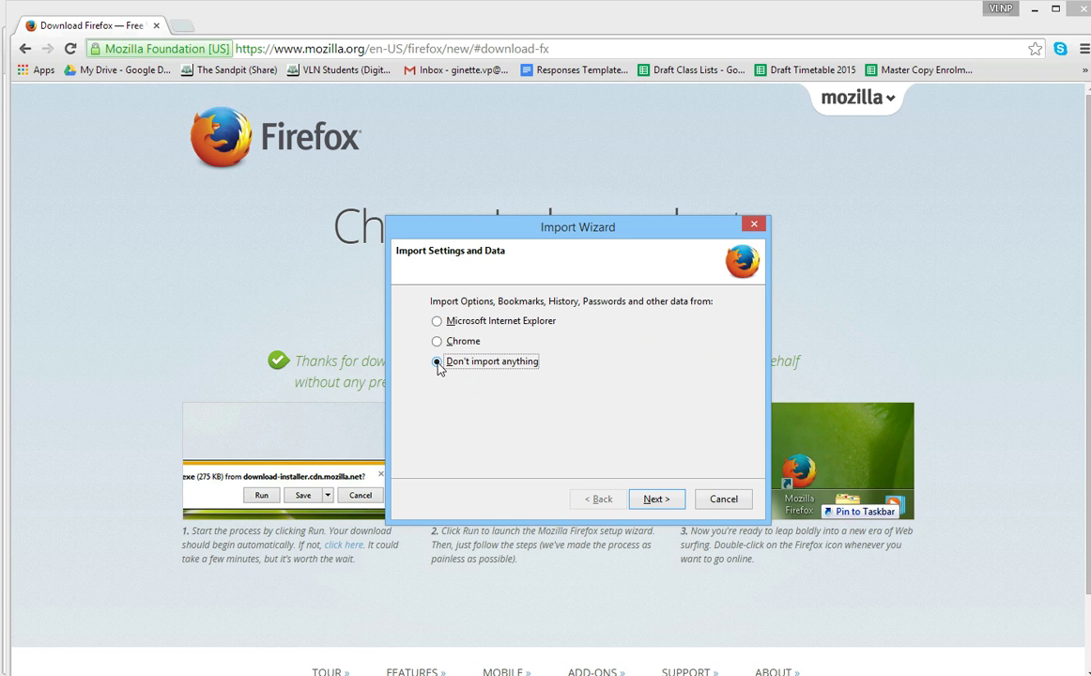
click(661, 502)
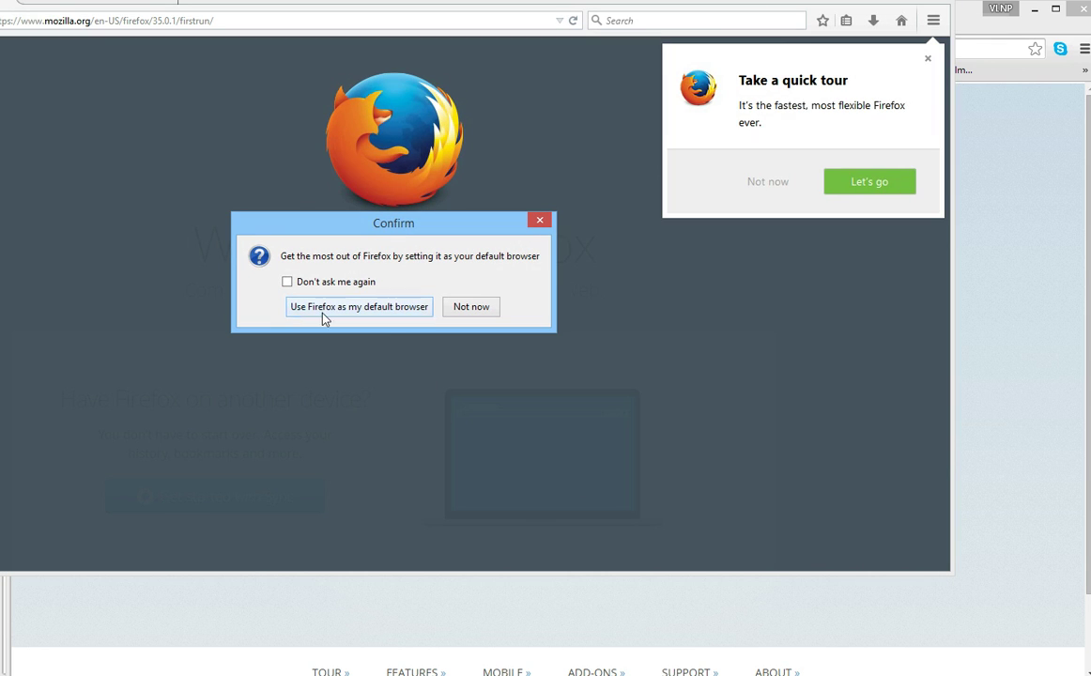
click(287, 281)
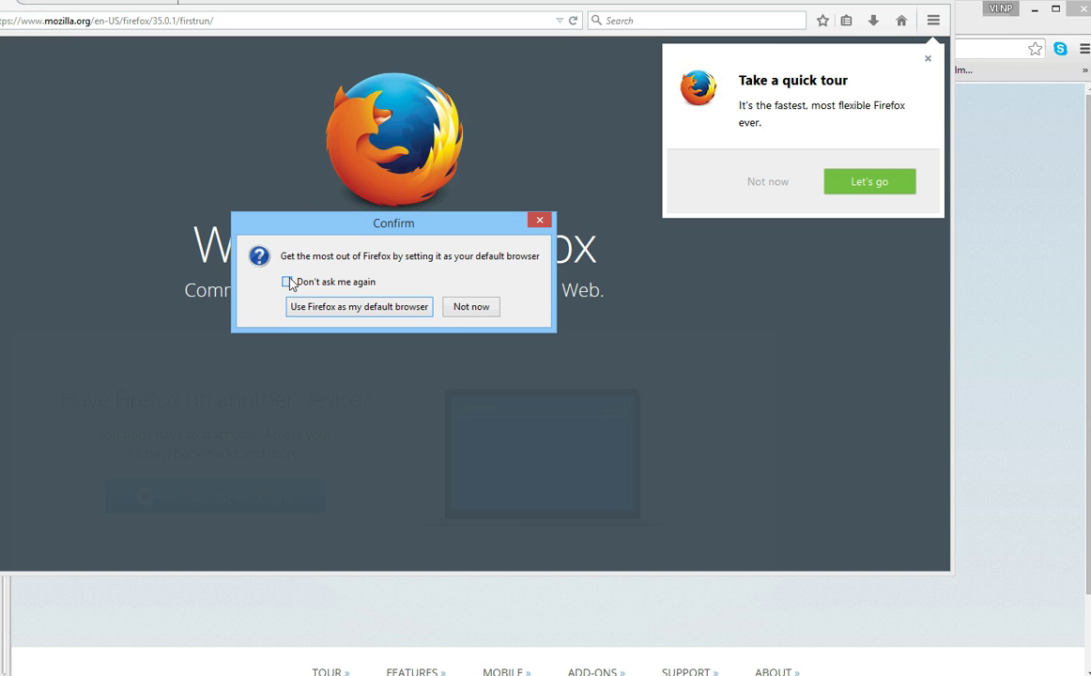
click(472, 310)
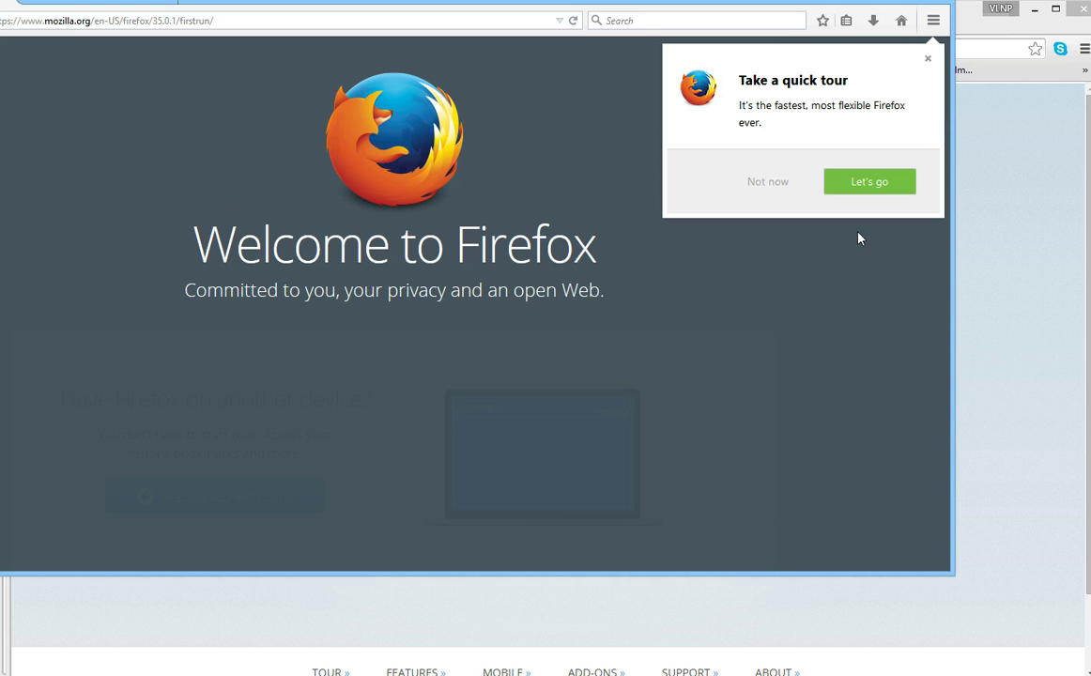
- Bring the Firefox window fully into view and open get.adobe.com/flashplayer in it
drag(645, 8, 790, 77)
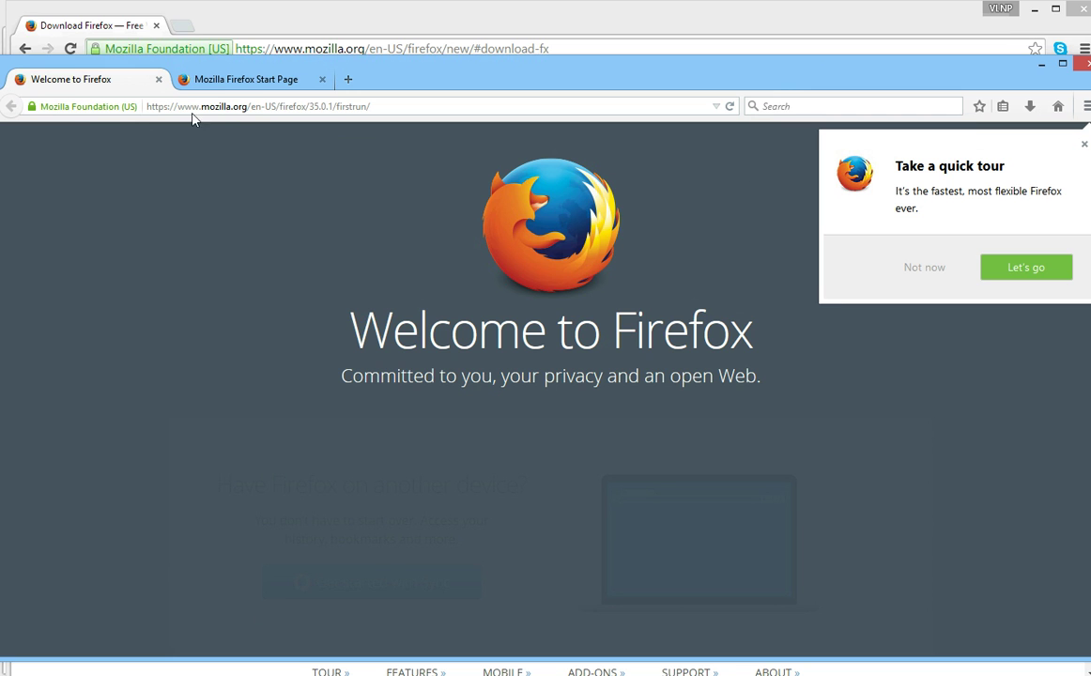
click(242, 104)
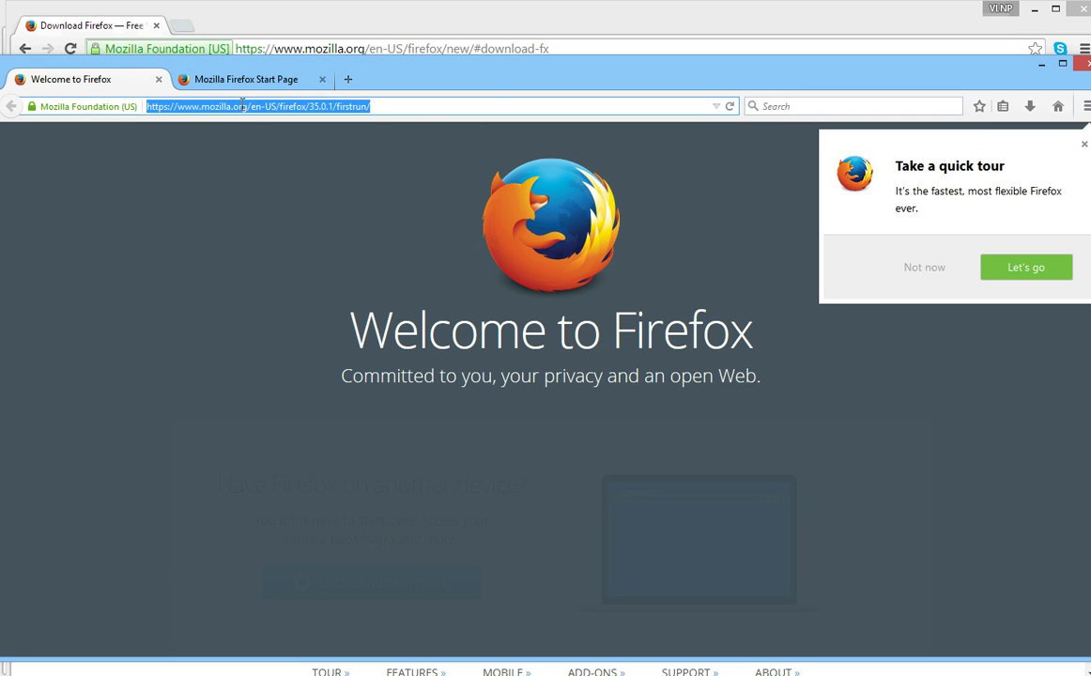
text(get)
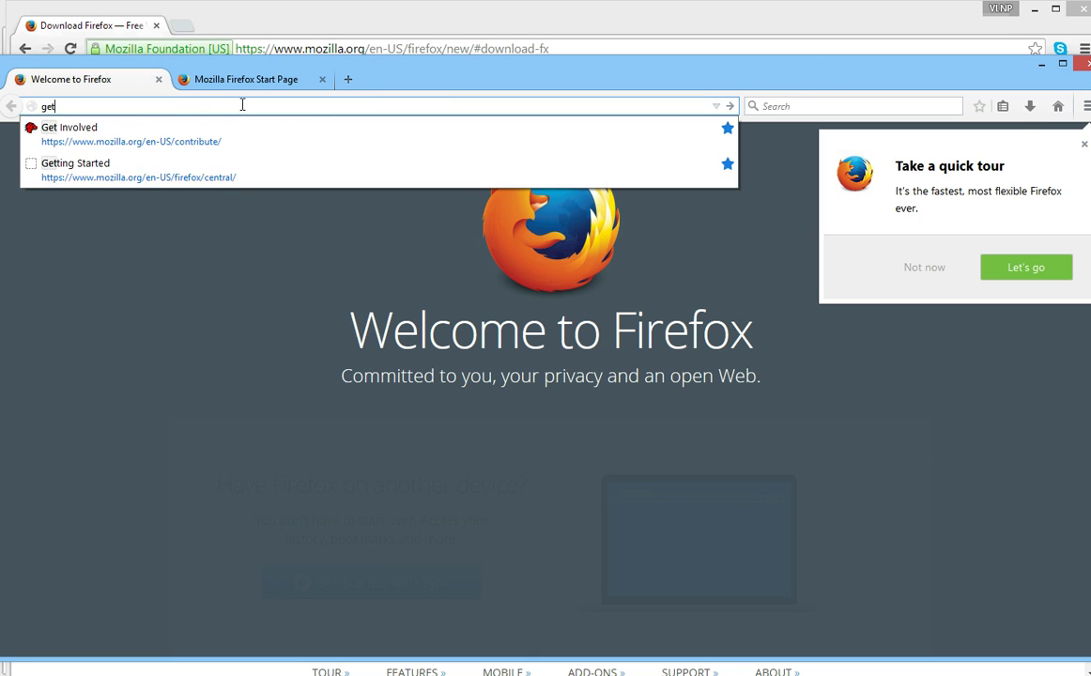
text(.adobe)
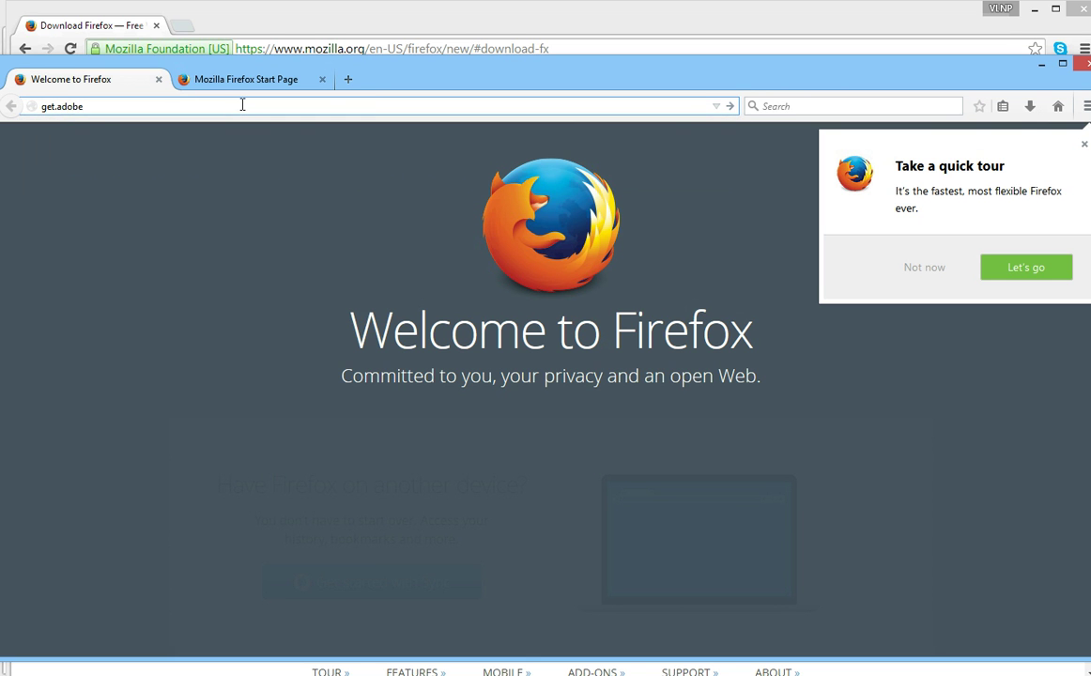
text(.com/flashplayer)
key(Return)
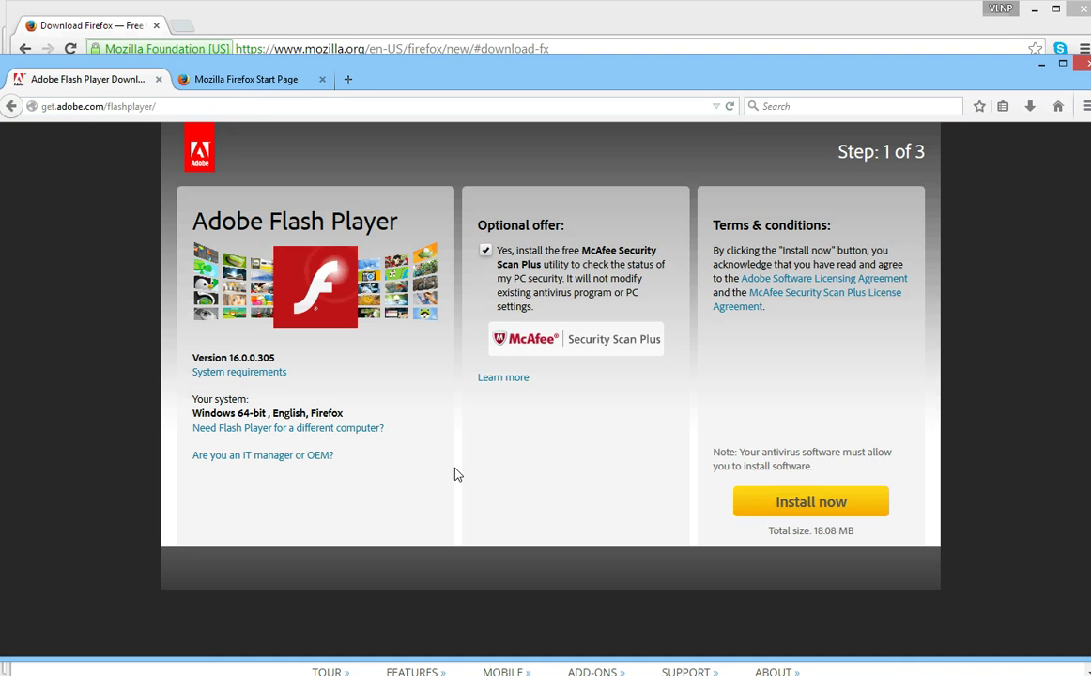
- Decline the McAfee Security Scan Plus offer and save the Adobe Flash Player installer file
click(485, 251)
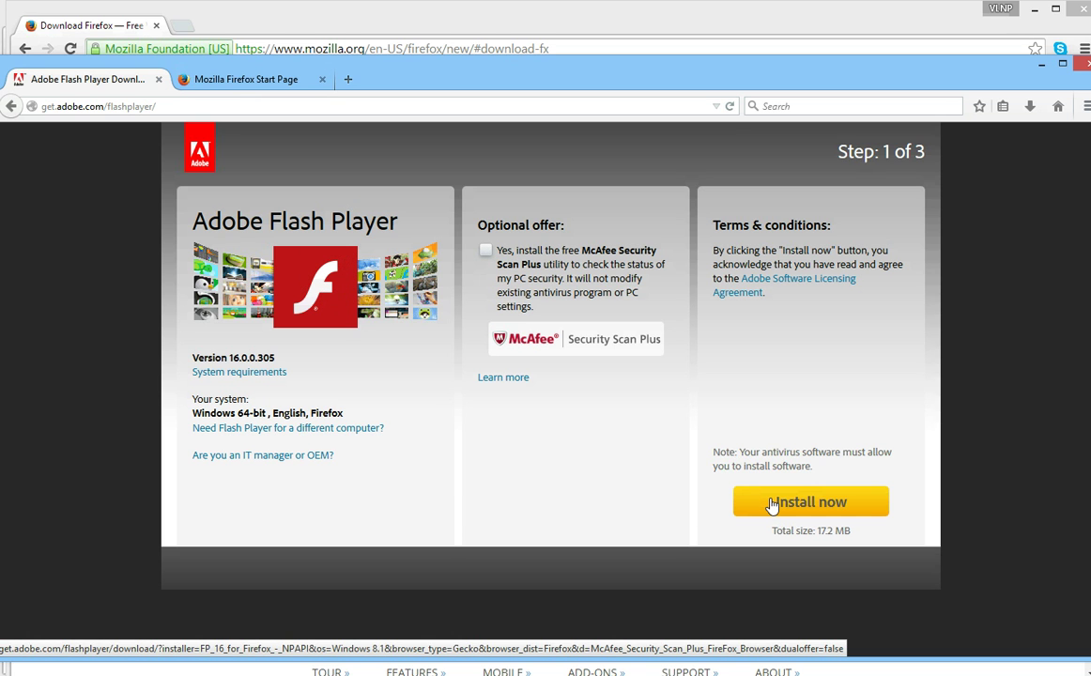
click(772, 505)
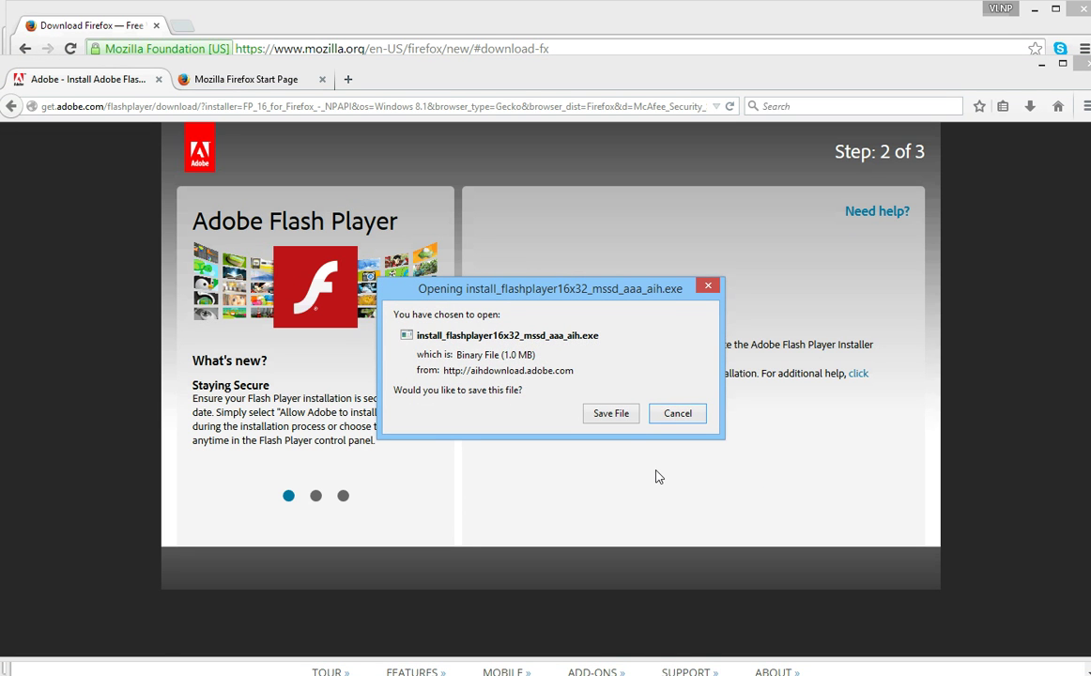
click(610, 413)
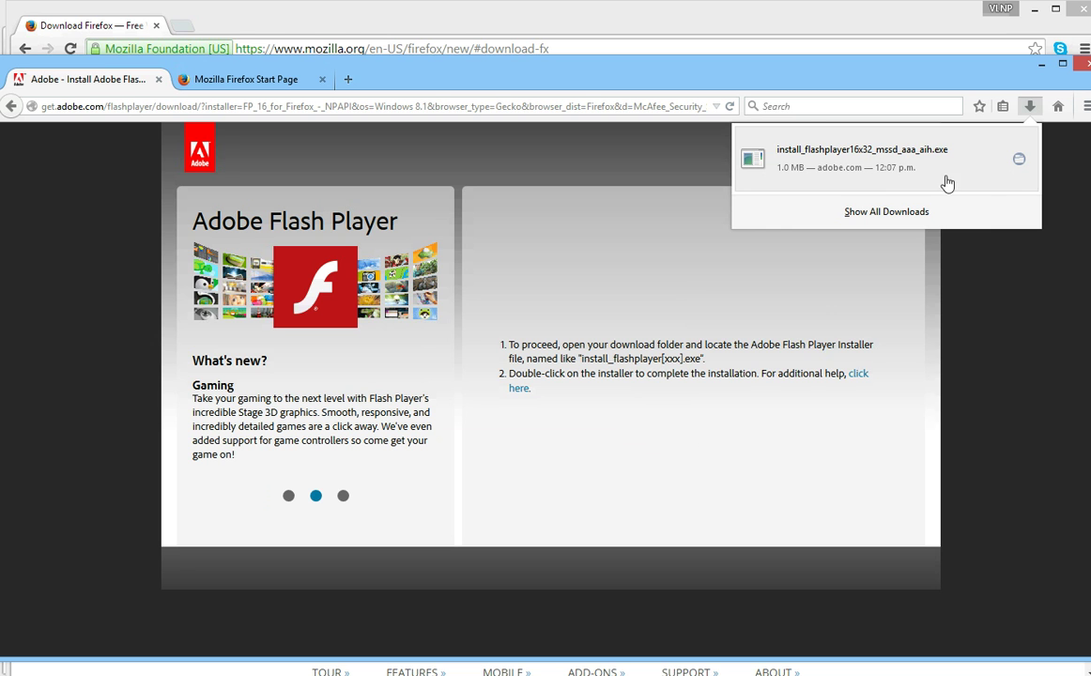
- Run the downloaded Flash Player installer, allow Adobe to install updates, and complete the installation
click(870, 176)
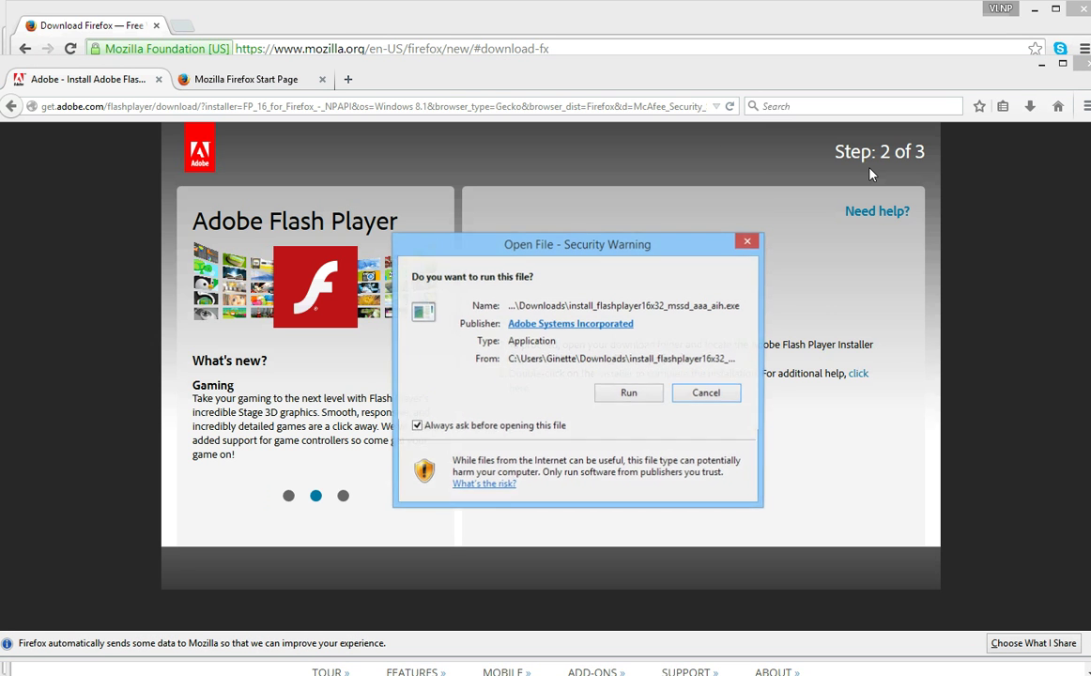
click(644, 396)
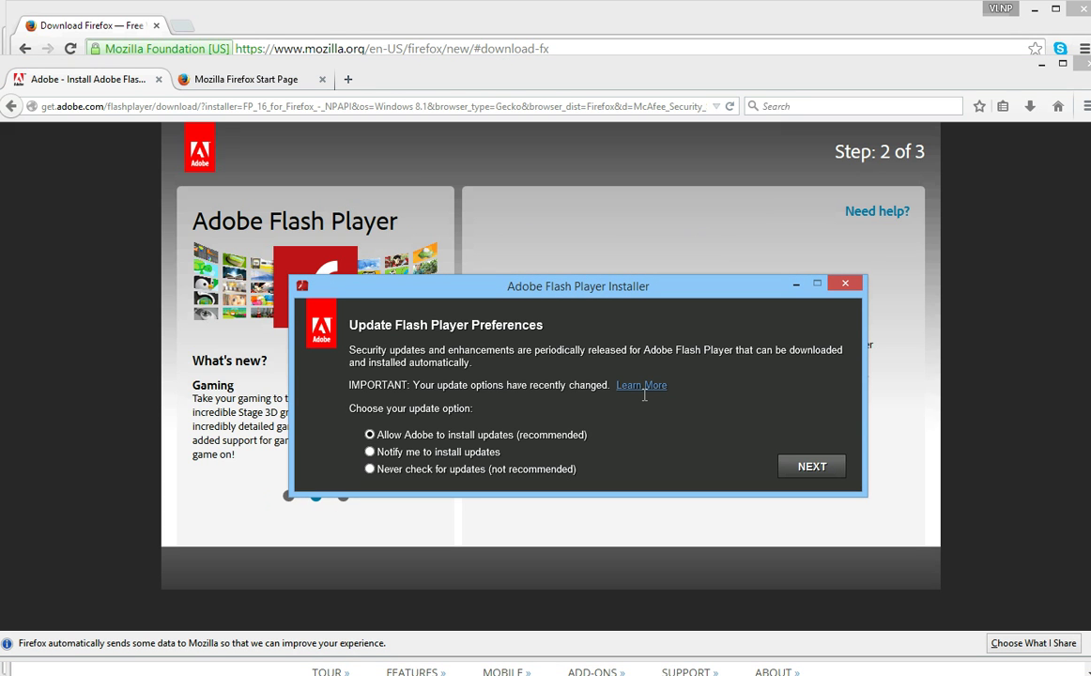
click(812, 469)
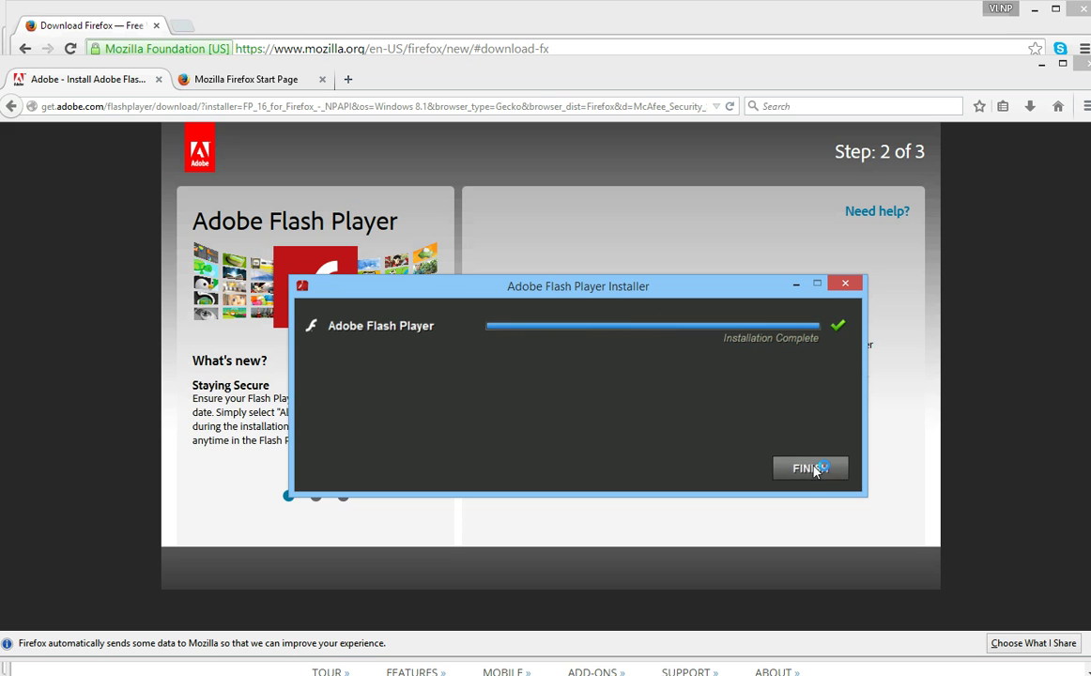
click(811, 469)
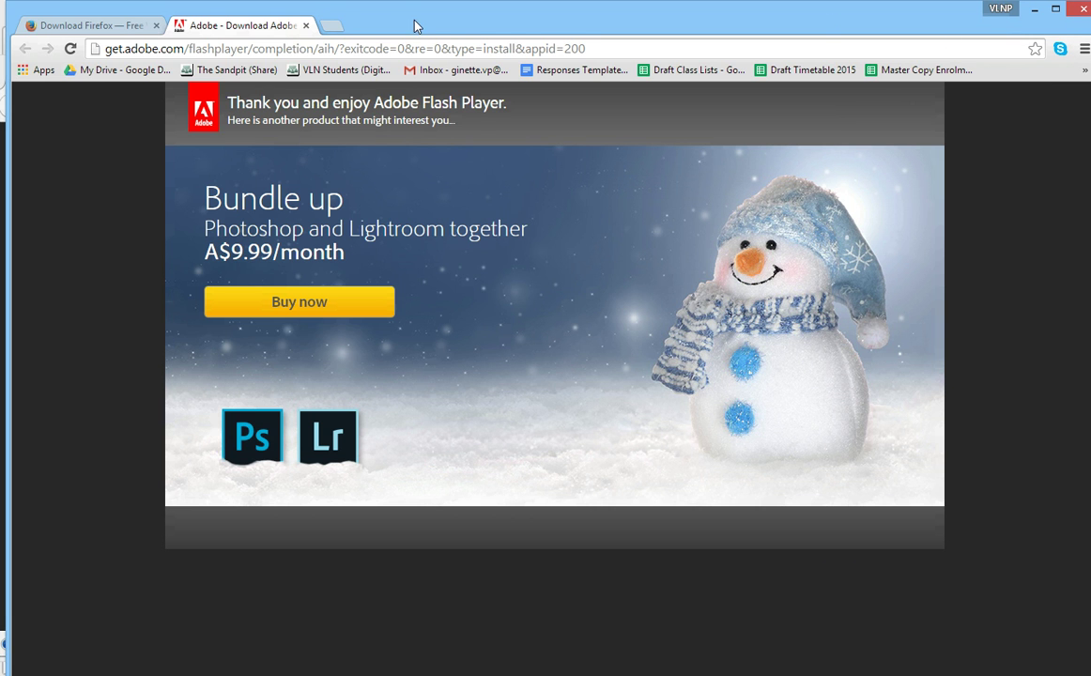
- Close the browser window with the Adobe thank-you page and the Firefox window with both its tabs
drag(377, 22, 407, 52)
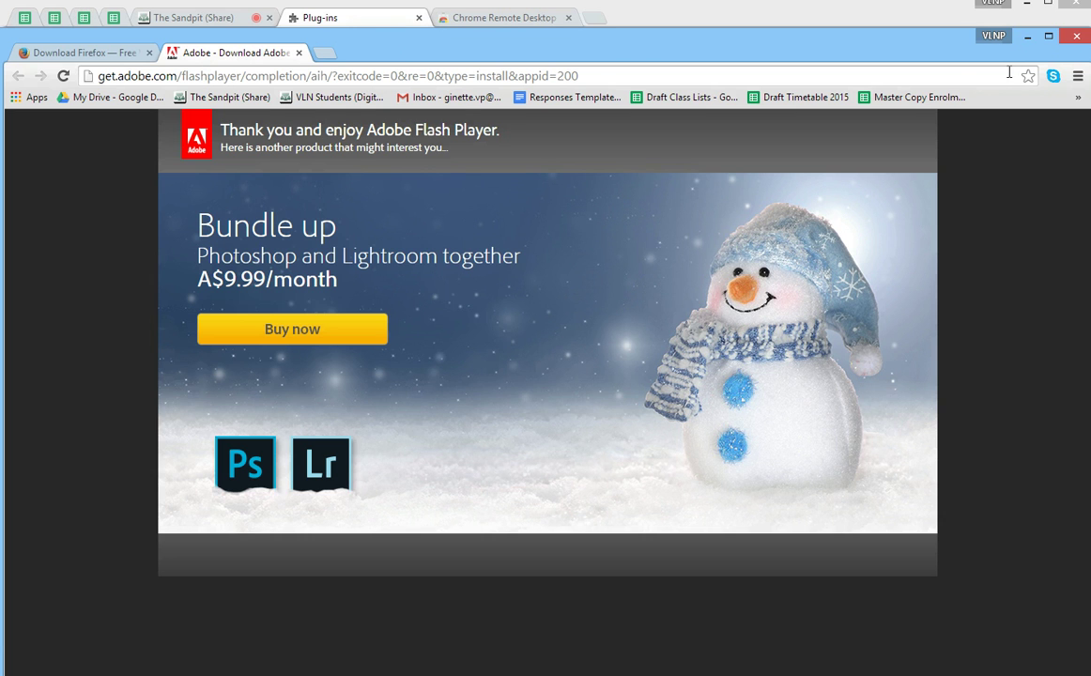
click(1076, 35)
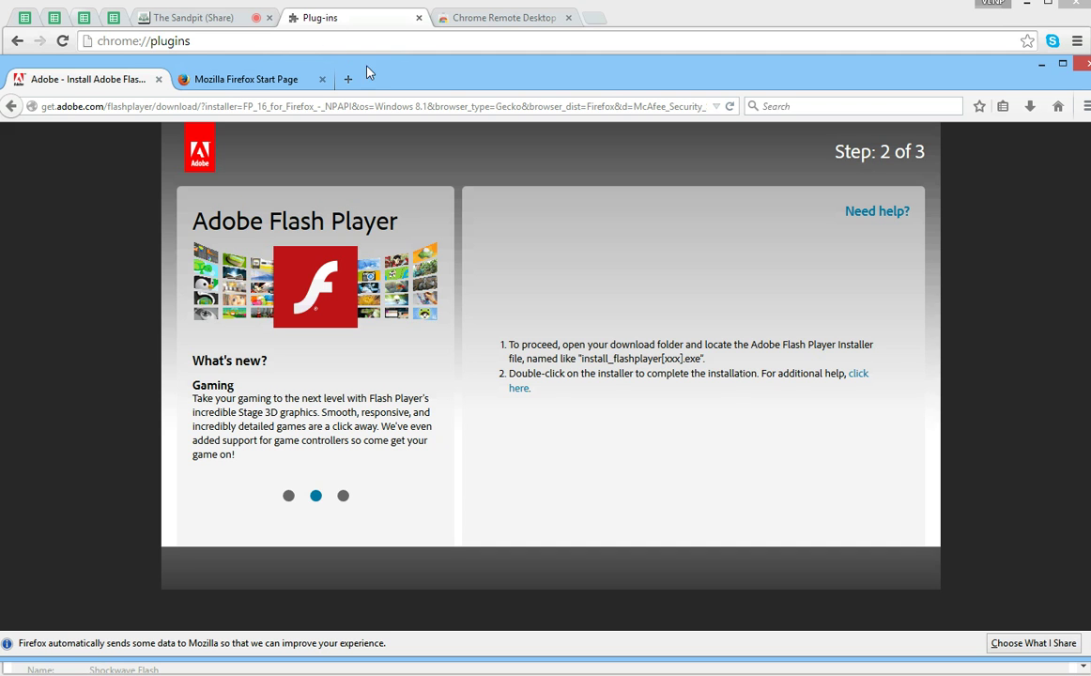
click(1083, 64)
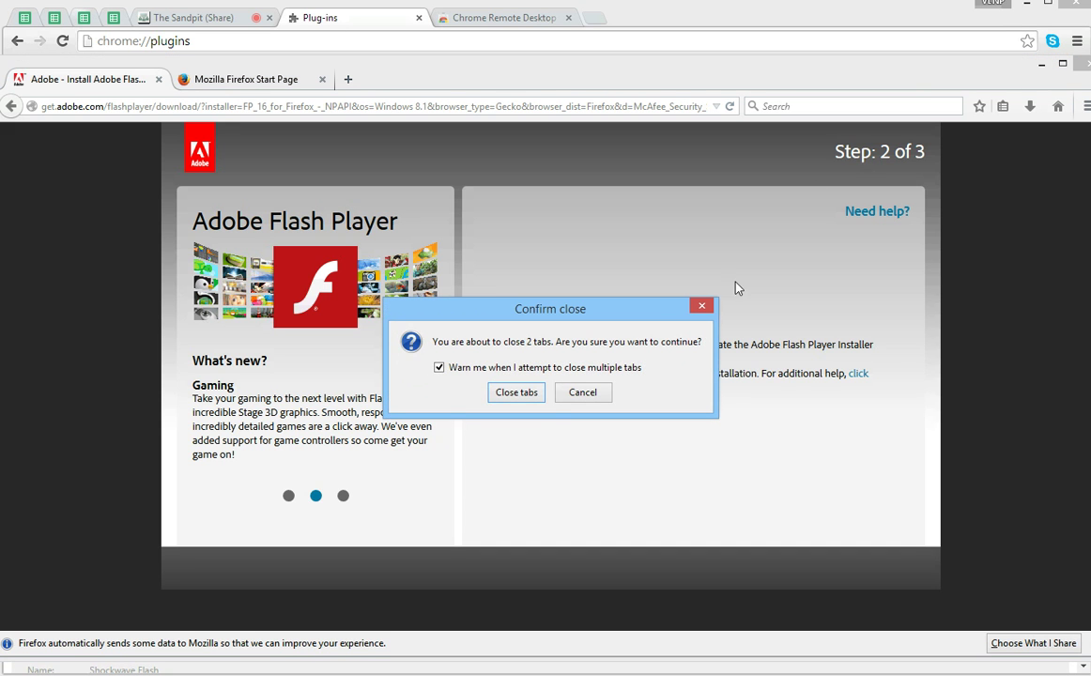
click(530, 397)
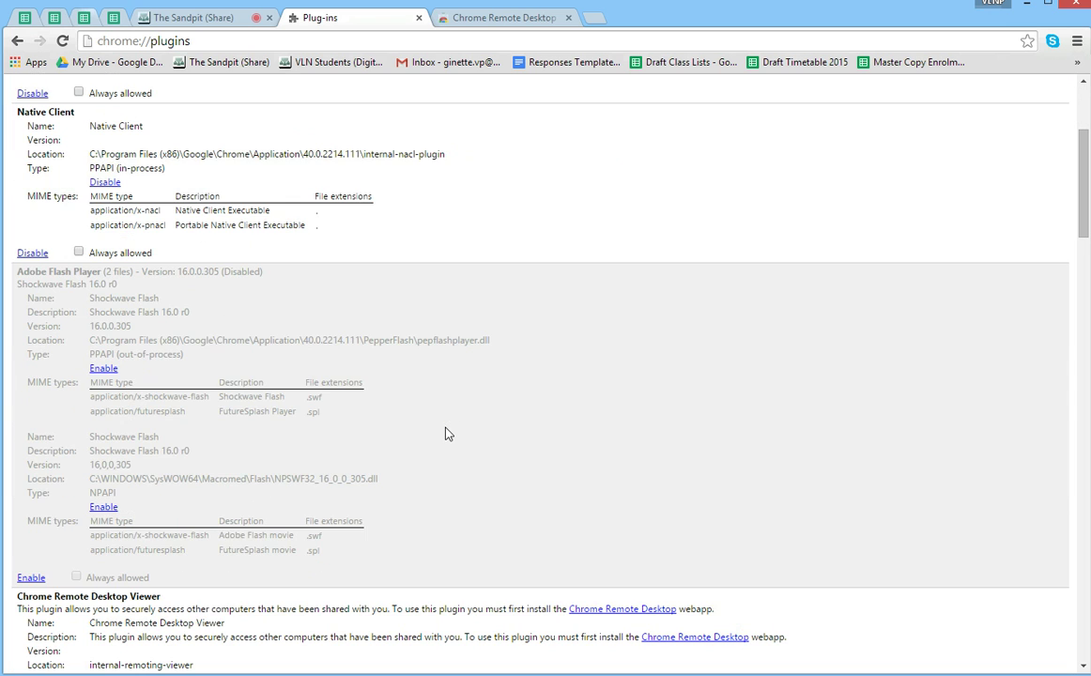
- Enable the NPAPI Shockwave Flash plug-in in Chrome and reload The Sandpit meeting page
click(103, 507)
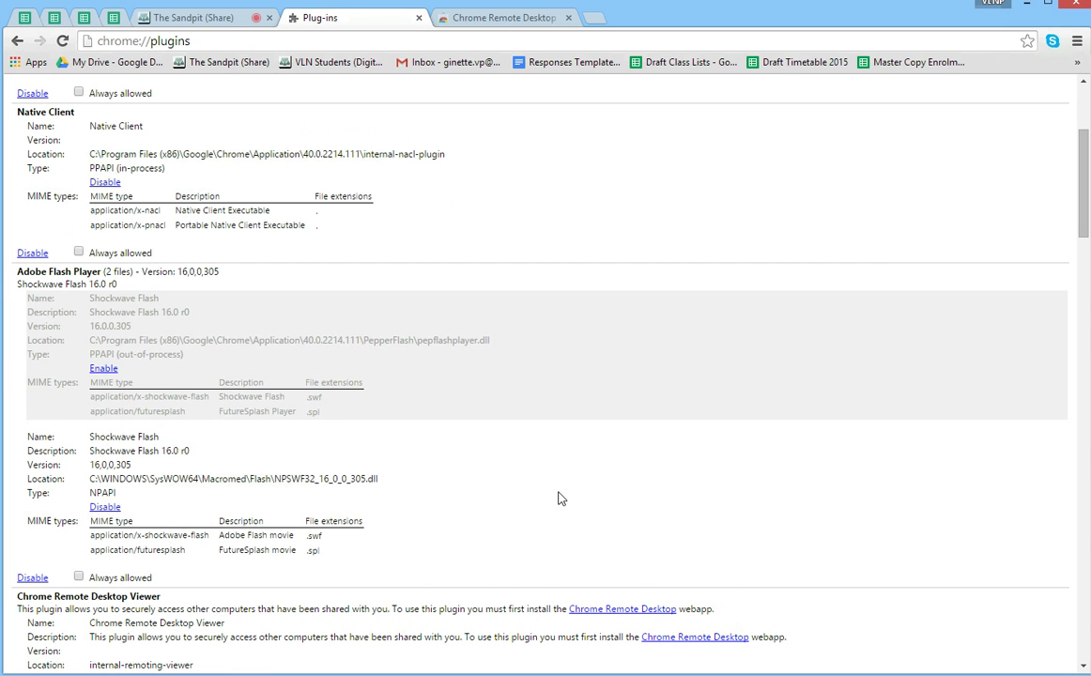
click(212, 20)
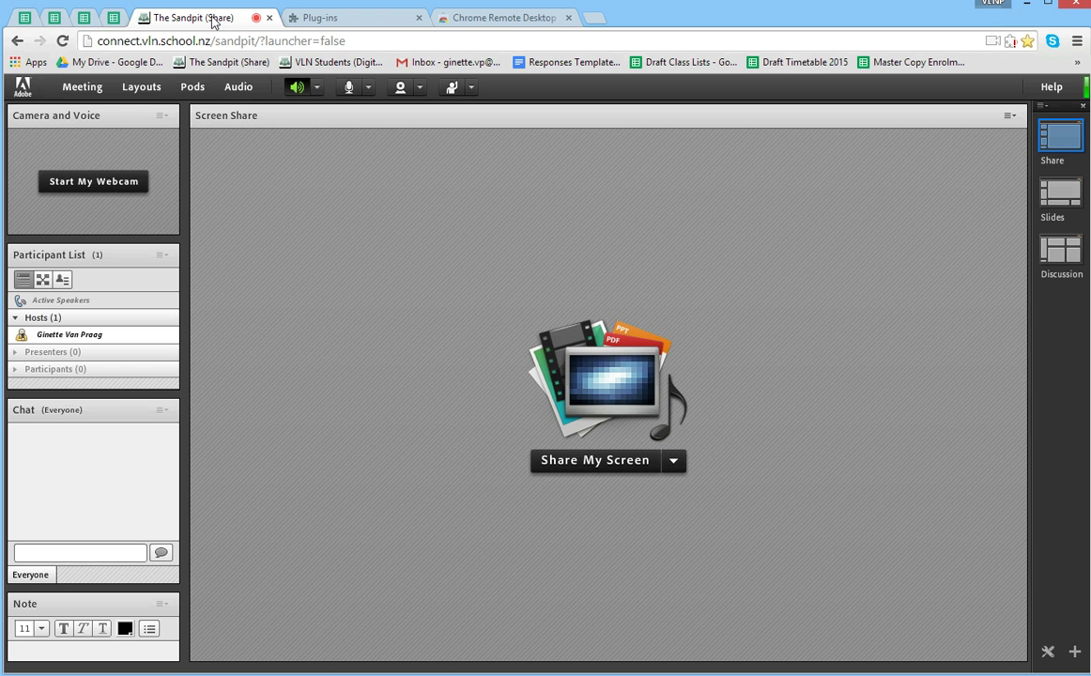
click(62, 41)
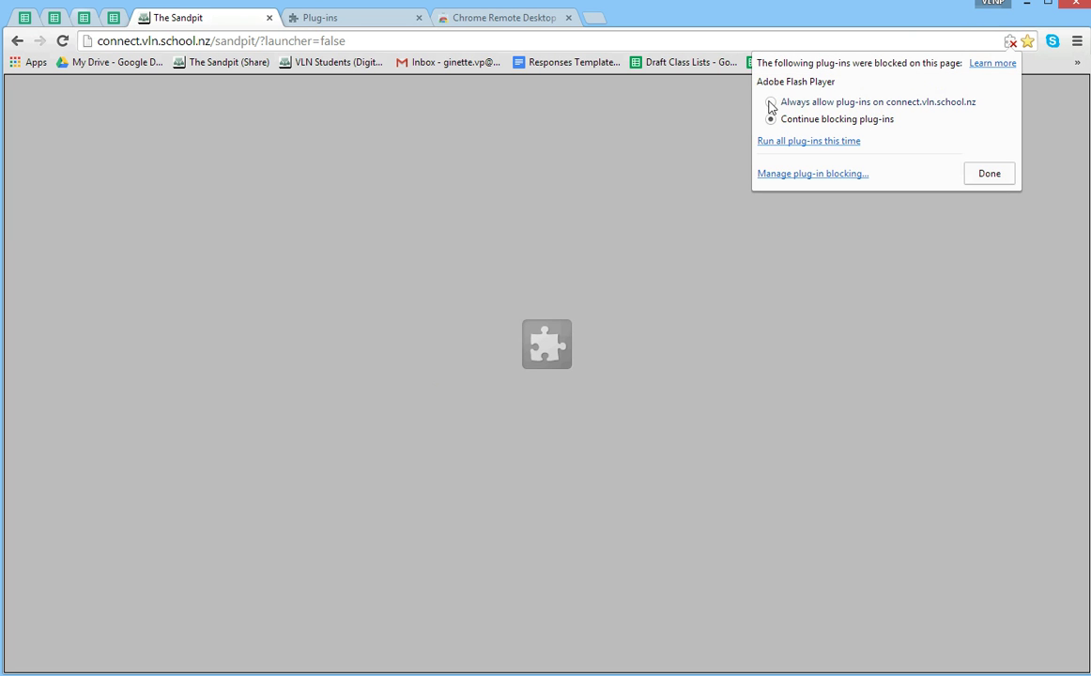
- Always allow plug-ins on connect.vln.school.nz and start sharing the screen in the Sandpit meeting
click(771, 102)
click(992, 175)
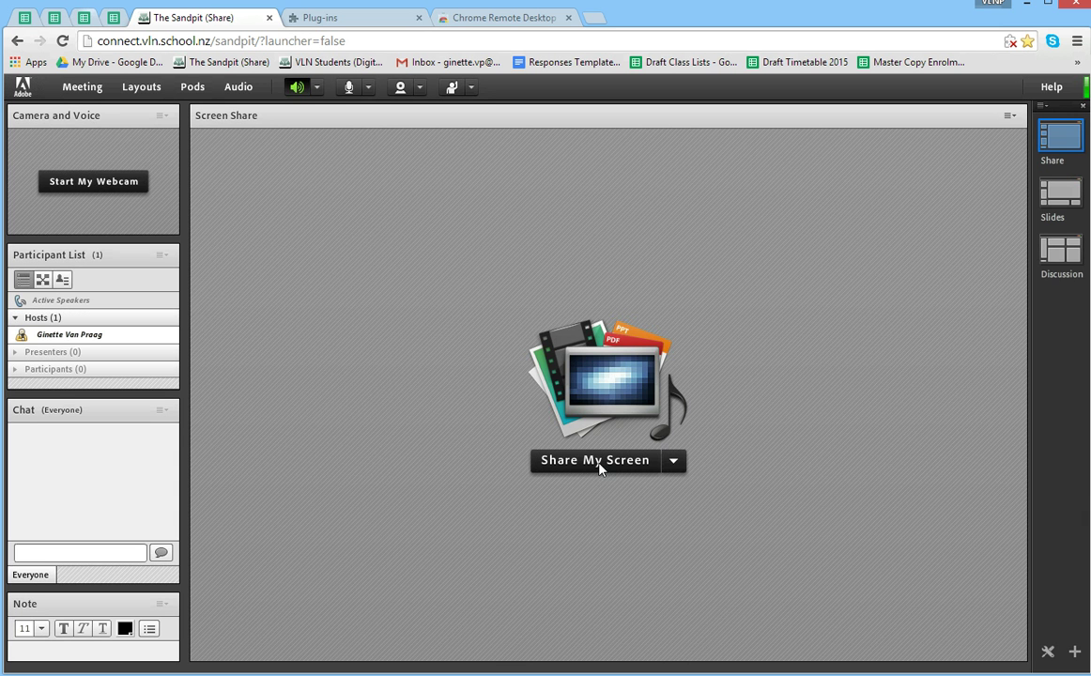
click(601, 465)
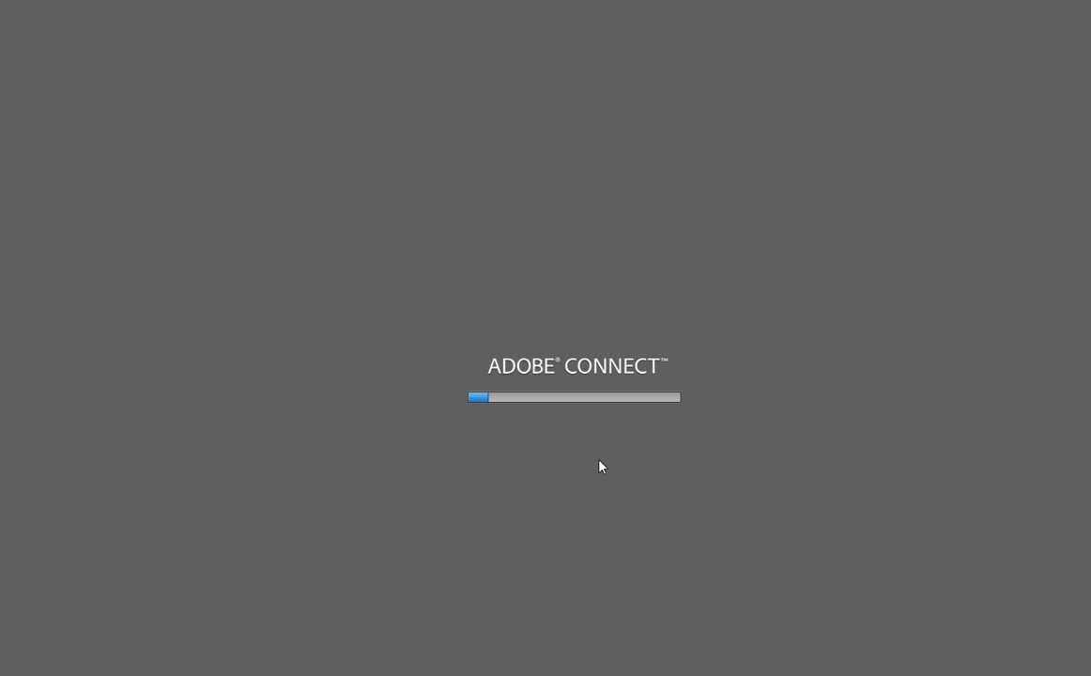